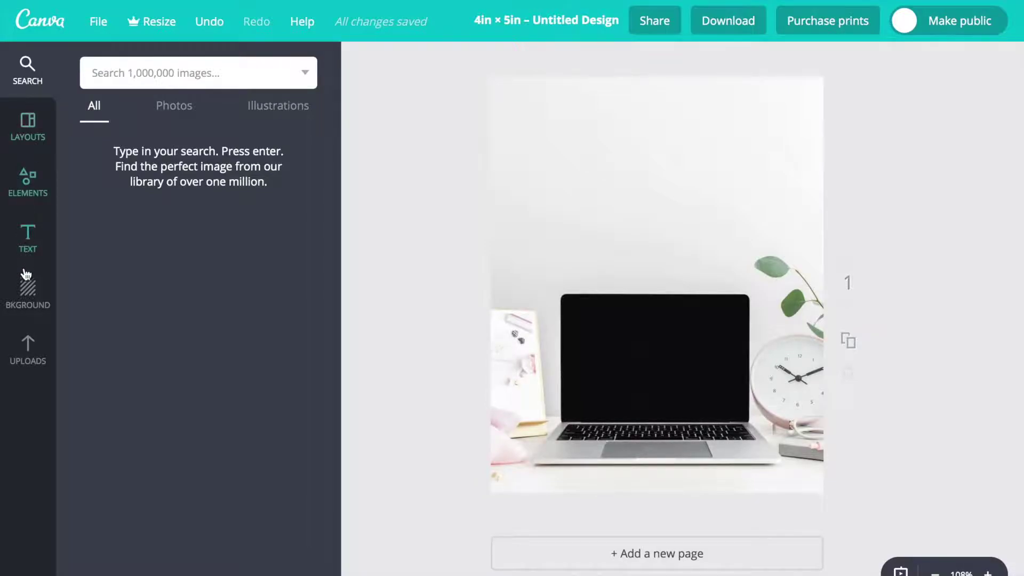
- Upload the website screenshot file from the computer into the Uploads folder
{"action": "left_click", "coordinate": [29, 346]}
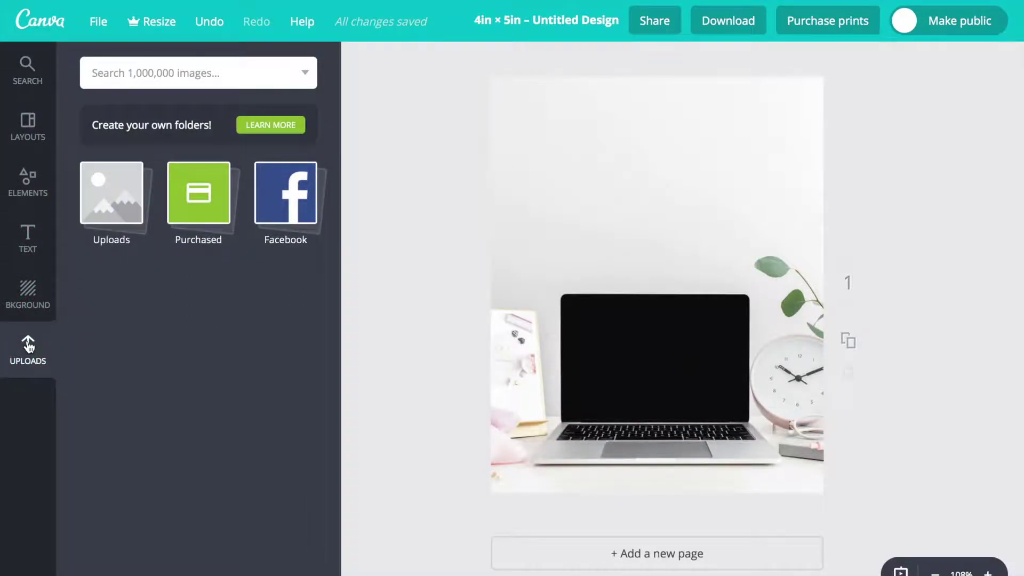
{"action": "left_click", "coordinate": [128, 222]}
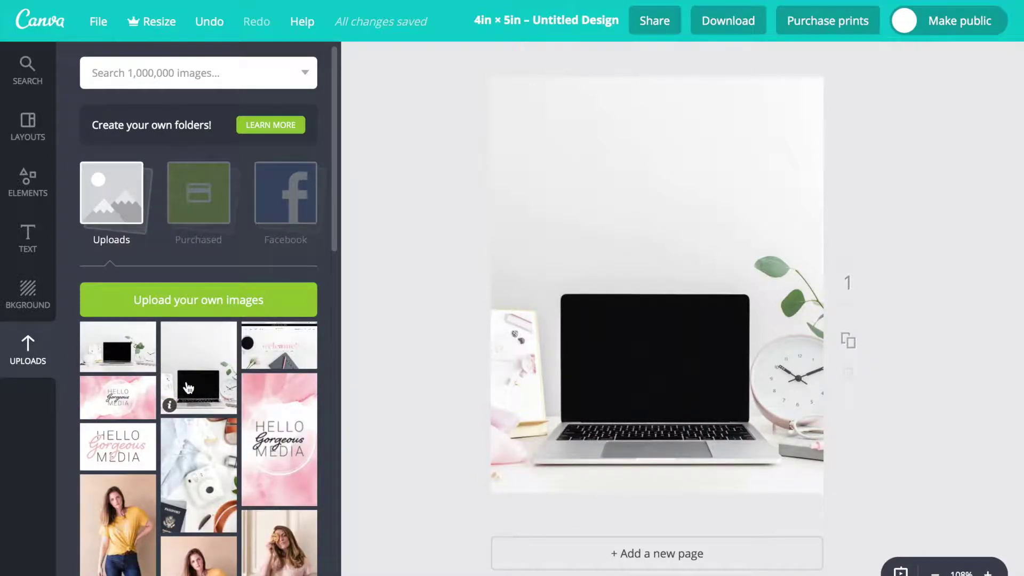
{"action": "left_click", "coordinate": [233, 314]}
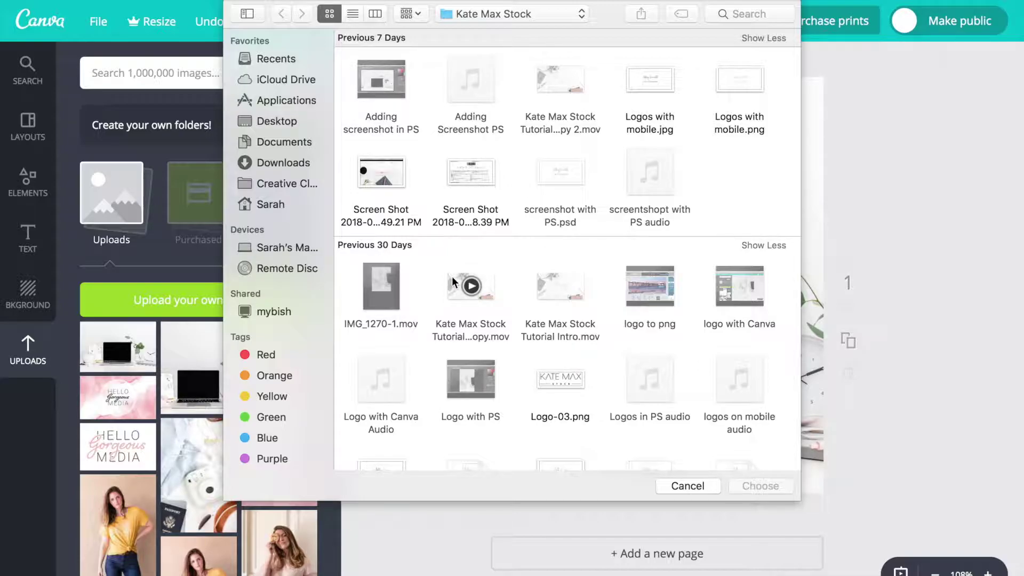
{"action": "left_click", "coordinate": [381, 179]}
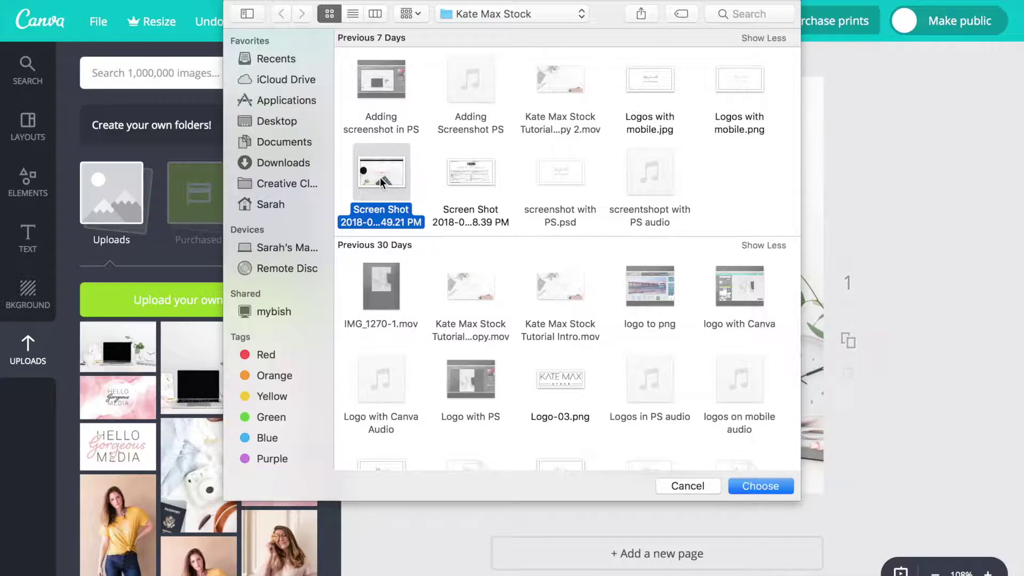
{"action": "left_click", "coordinate": [761, 486]}
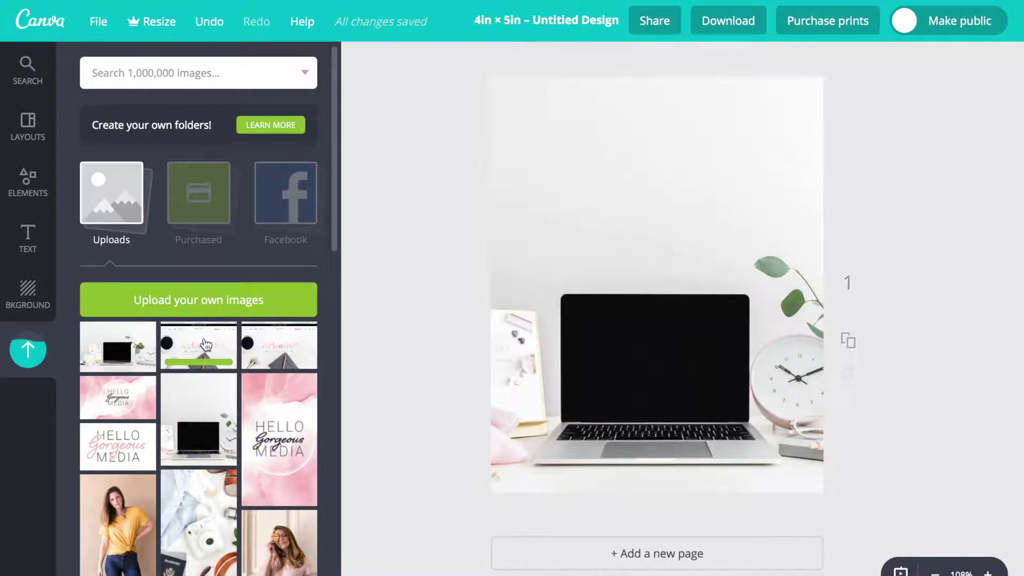
- Add the welcome! screenshot, move and shrink it onto the laptop screen, then fine-tune its position
{"action": "left_click", "coordinate": [205, 344]}
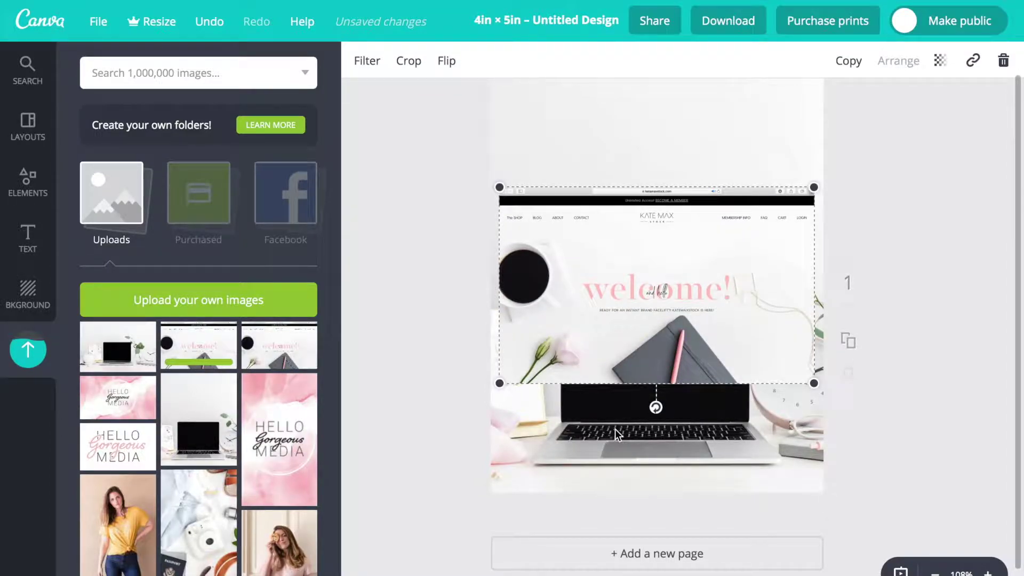
{"action": "left_click_drag", "start_coordinate": [563, 240], "coordinate": [639, 373]}
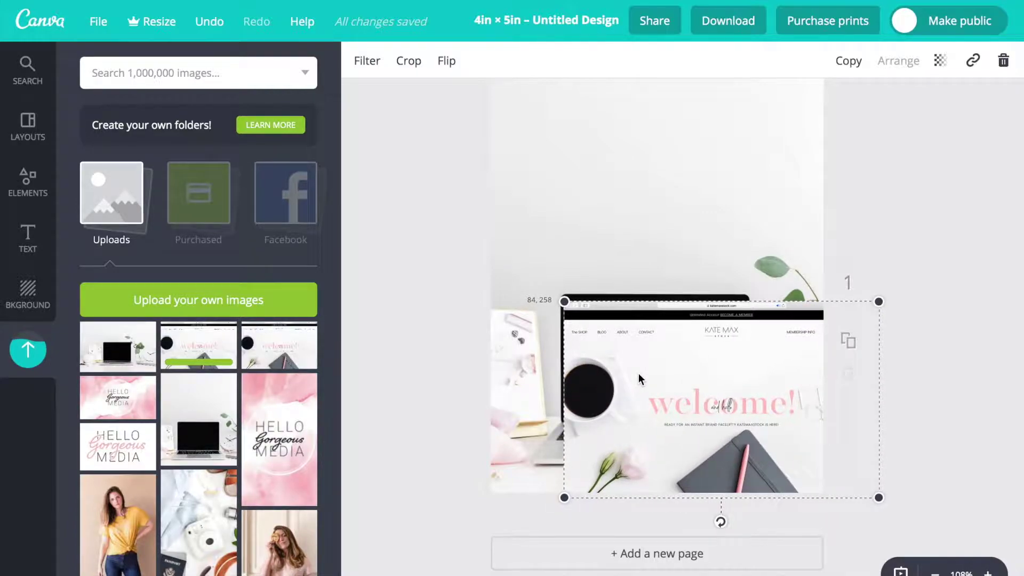
{"action": "left_click_drag", "start_coordinate": [879, 498], "coordinate": [738, 430]}
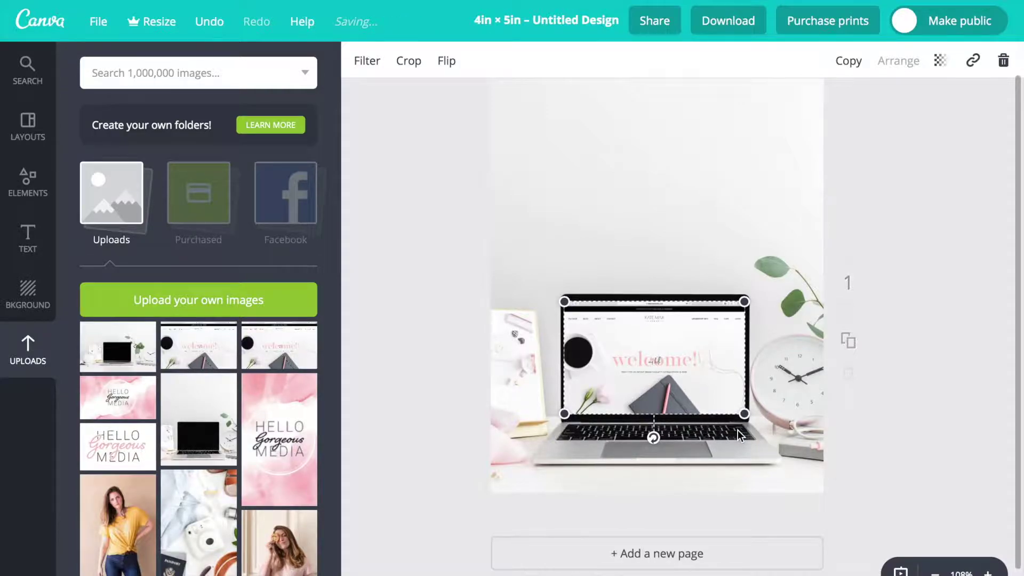
{"action": "left_click_drag", "start_coordinate": [668, 372], "coordinate": [669, 372]}
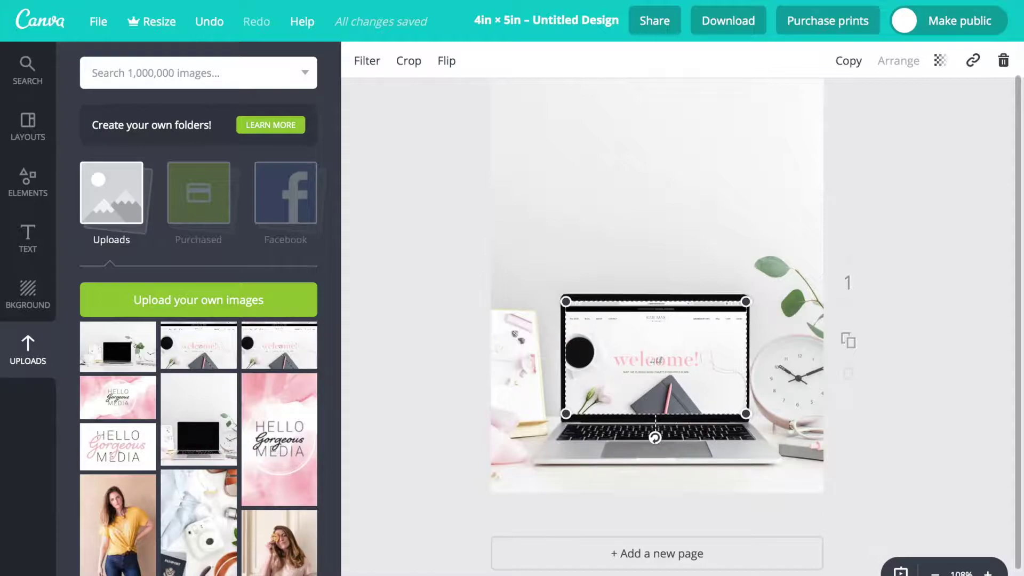
{"action": "key", "text": "Left"}
{"action": "key", "text": "Left"}
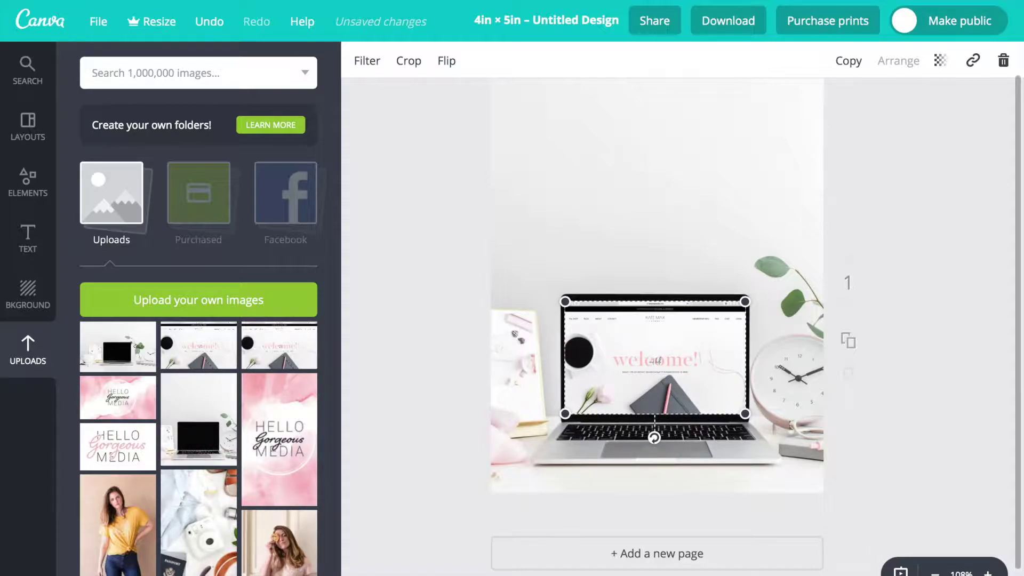
{"action": "key", "text": "Left"}
{"action": "key", "text": "Left"}
{"action": "key", "text": "Right"}
{"action": "key", "text": "Right"}
{"action": "key", "text": "Down"}
{"action": "key", "text": "Down"}
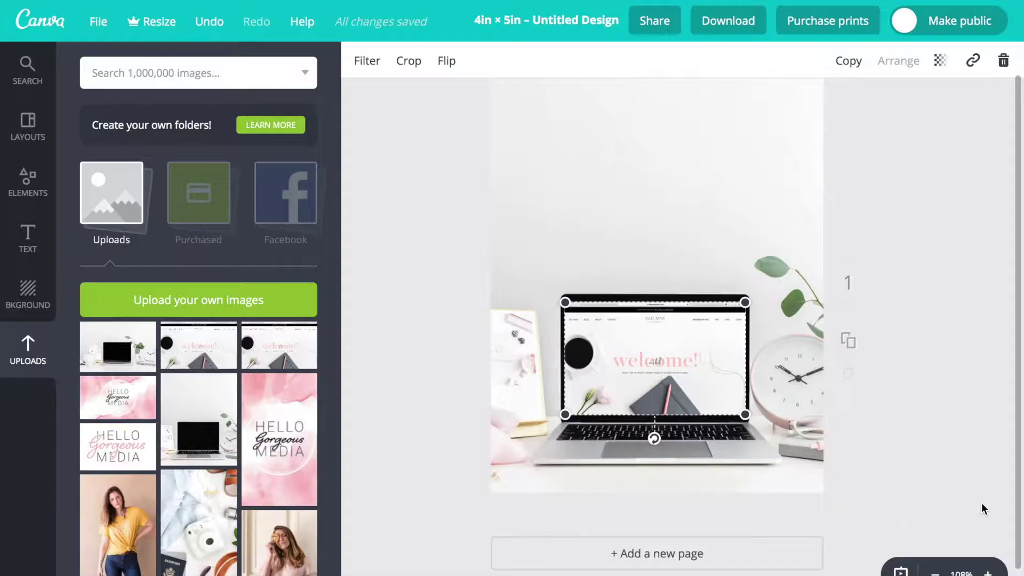
{"action": "key", "text": "Escape"}
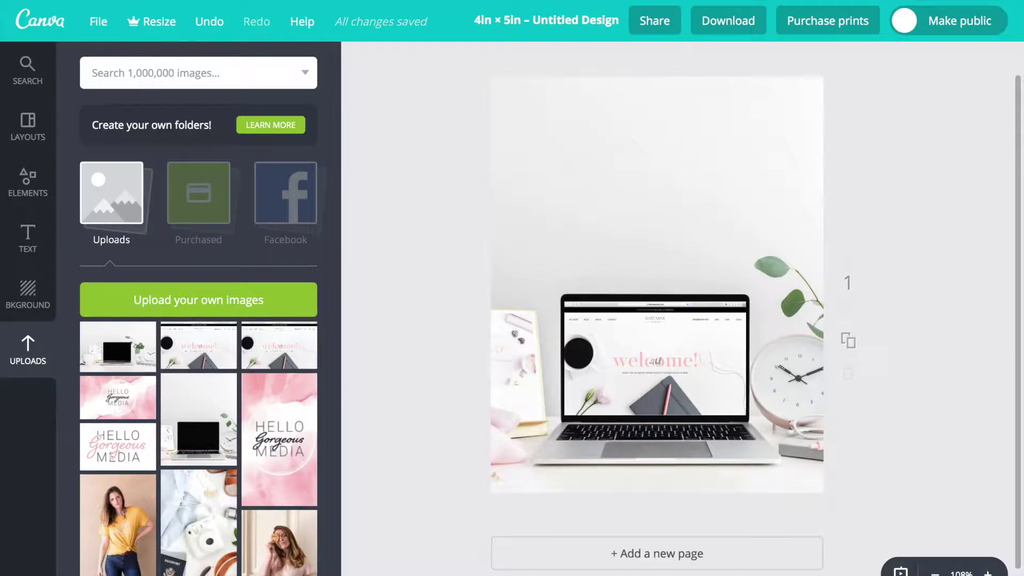
- Check the screenshot's fit on the laptop, then bring up the File menu
{"action": "left_click", "coordinate": [726, 406]}
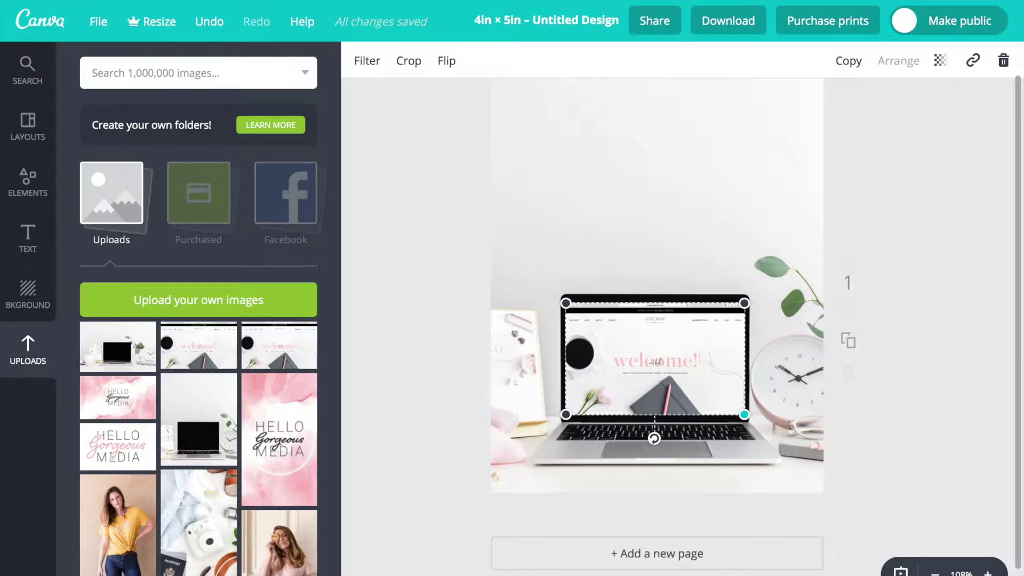
{"action": "left_click", "coordinate": [895, 425]}
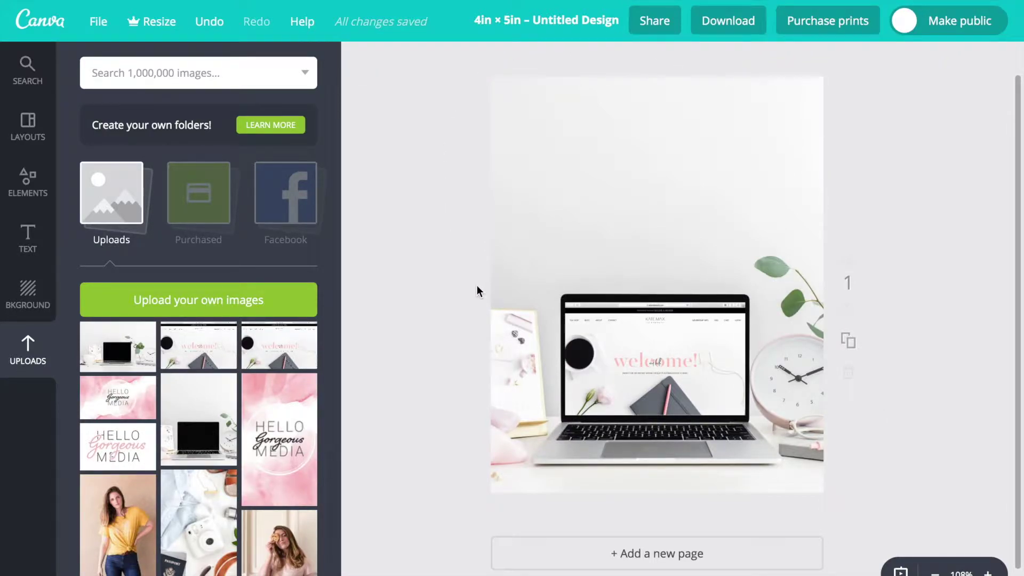
{"action": "left_click", "coordinate": [94, 22]}
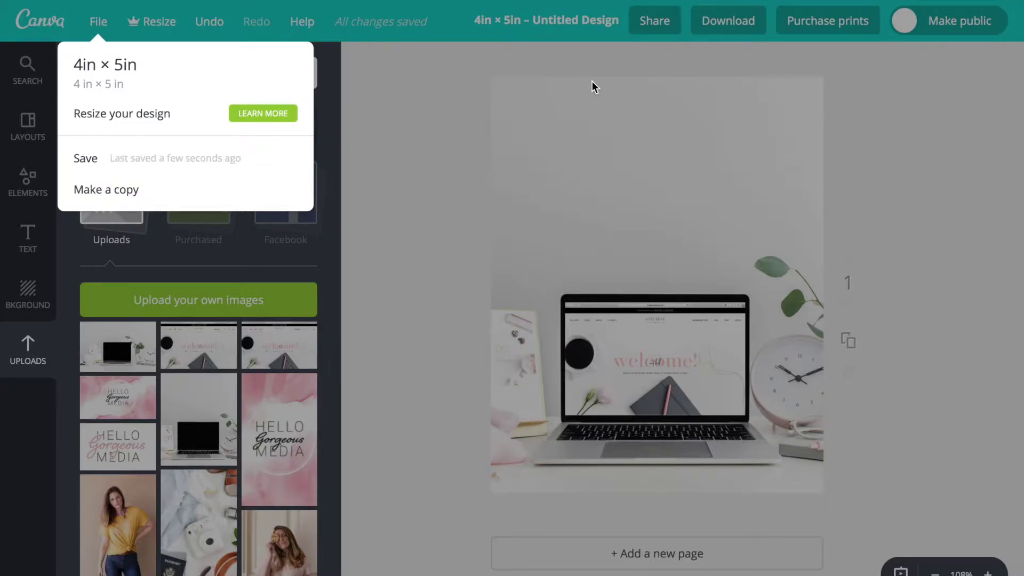
- Close the File menu and browse the Share dialog's Social, Link and Embed options, then close it
{"action": "left_click", "coordinate": [896, 101]}
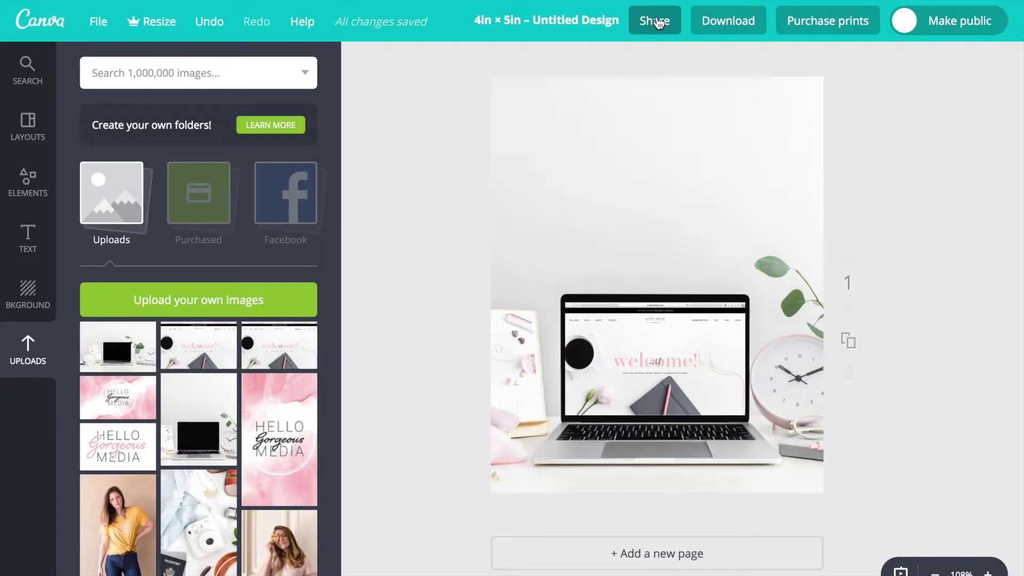
{"action": "left_click", "coordinate": [659, 21]}
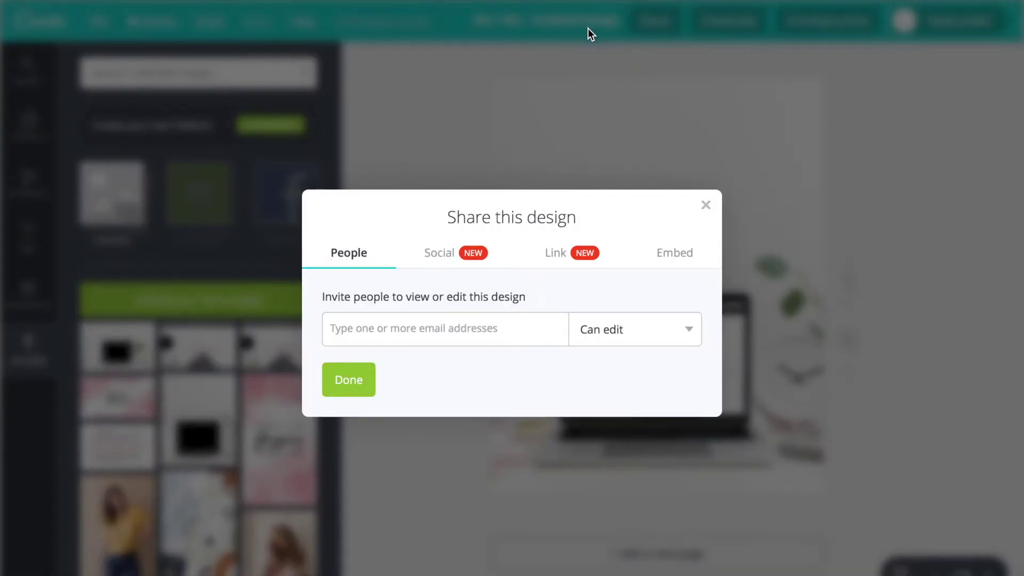
{"action": "left_click", "coordinate": [464, 255]}
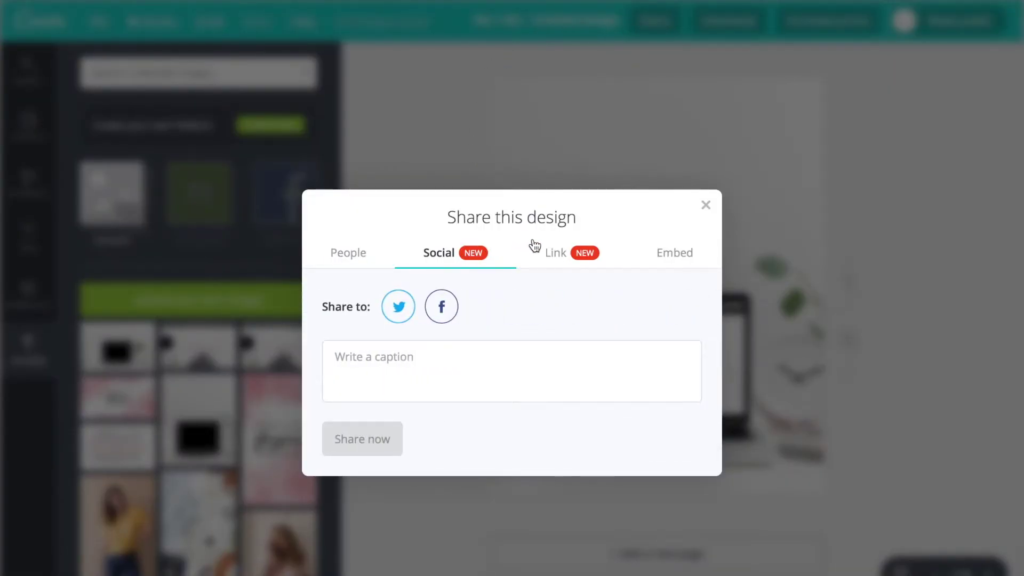
{"action": "left_click", "coordinate": [569, 261]}
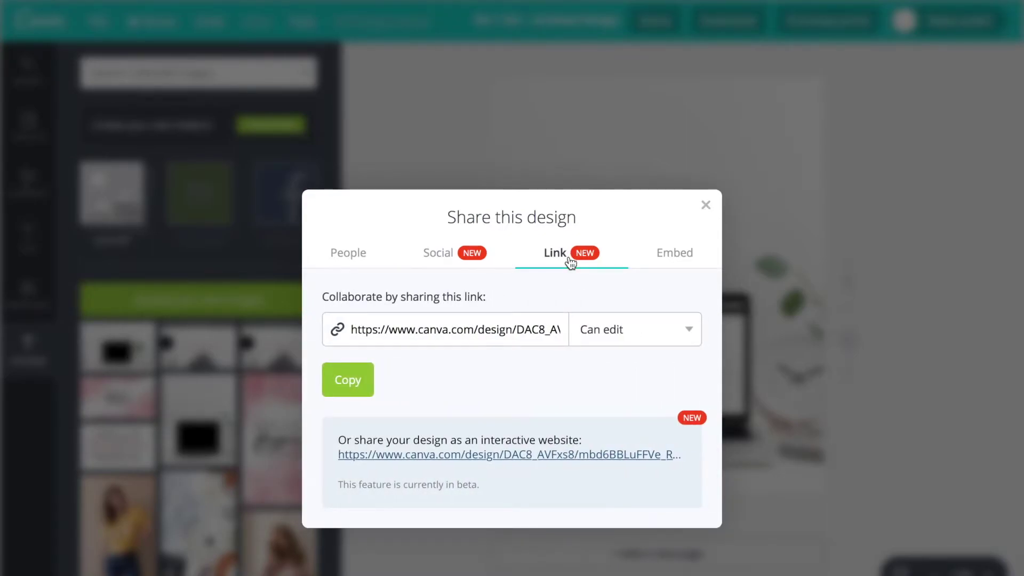
{"action": "left_click", "coordinate": [673, 260]}
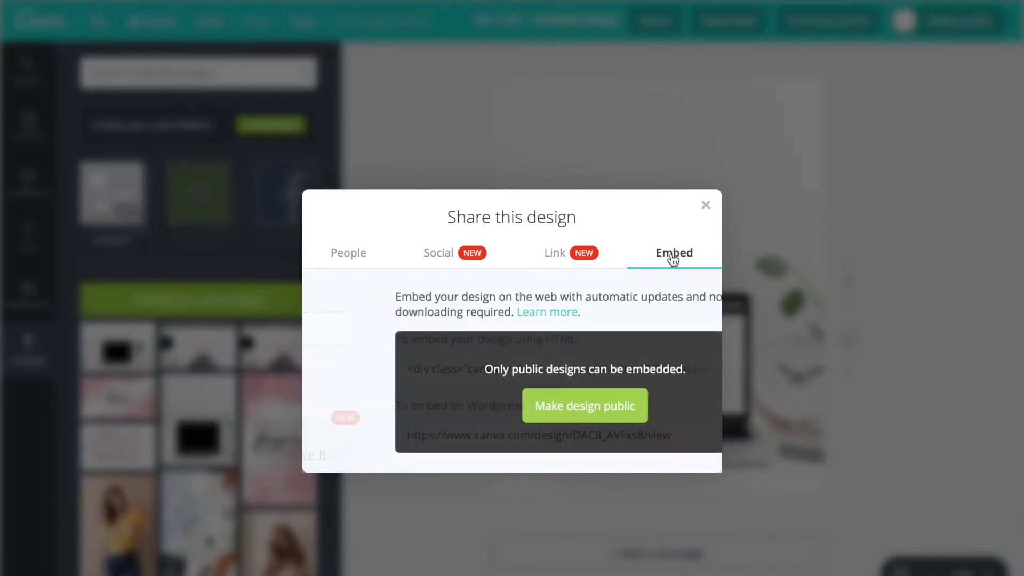
{"action": "left_click", "coordinate": [706, 207]}
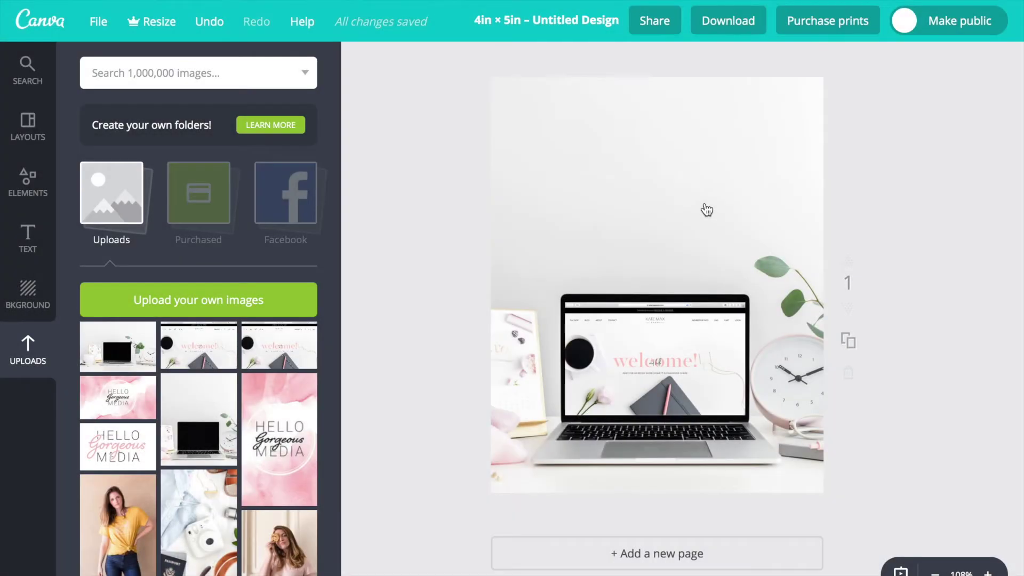
- Review the download file types and keep PNG (Recommended), then close the download panel
{"action": "left_click", "coordinate": [738, 25]}
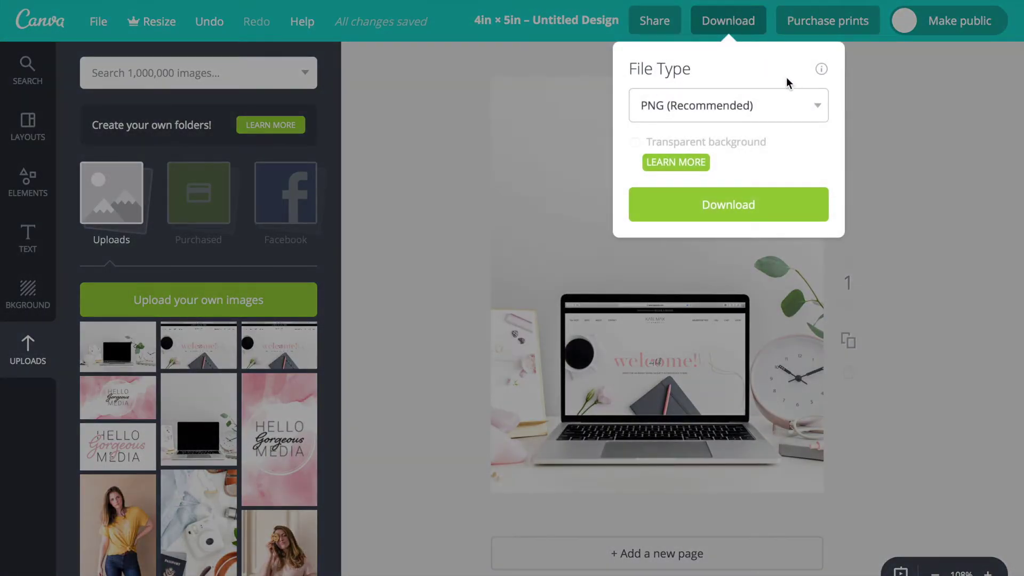
{"action": "left_click", "coordinate": [805, 118]}
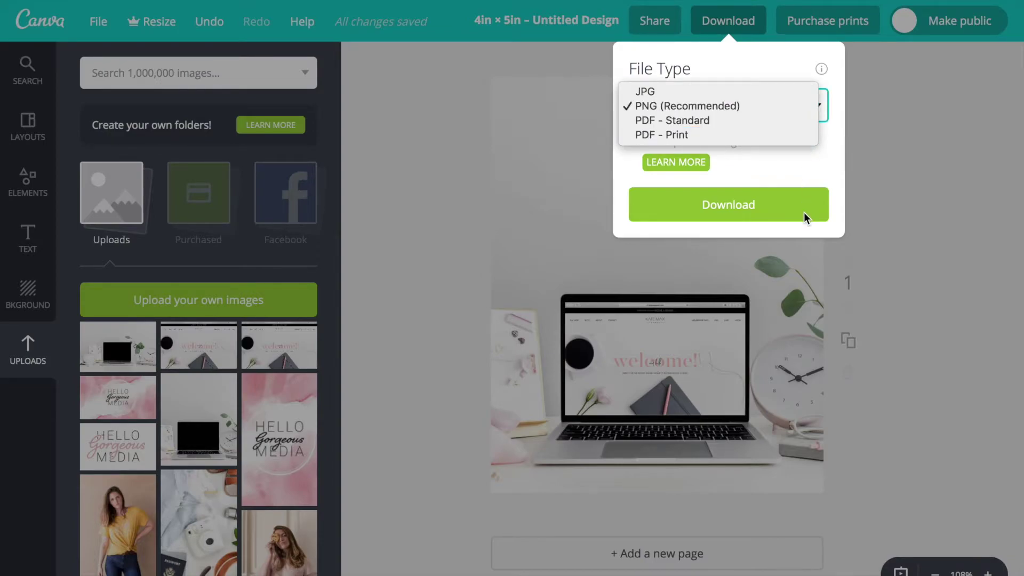
{"action": "left_click", "coordinate": [958, 229]}
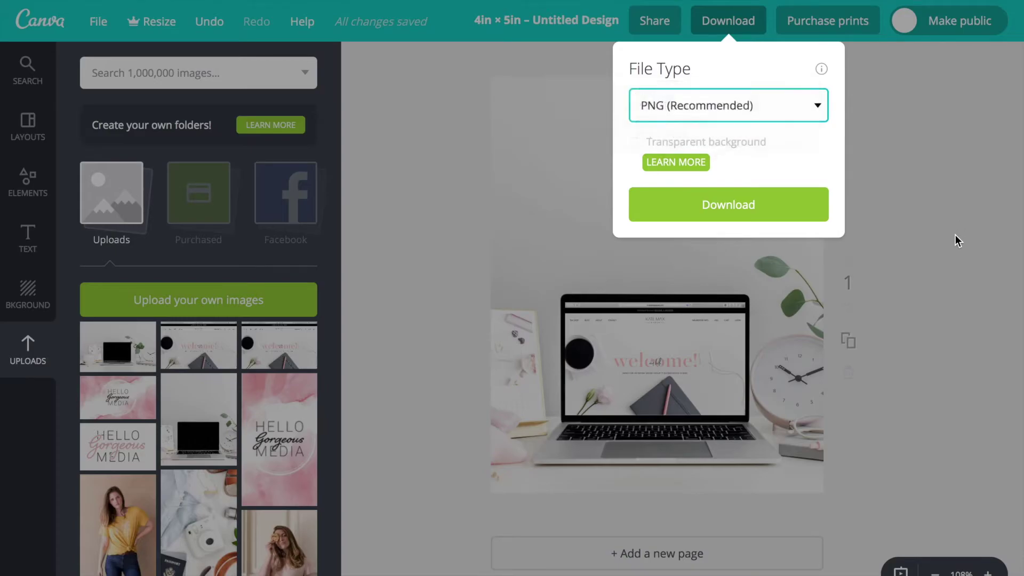
{"action": "left_click", "coordinate": [956, 235]}
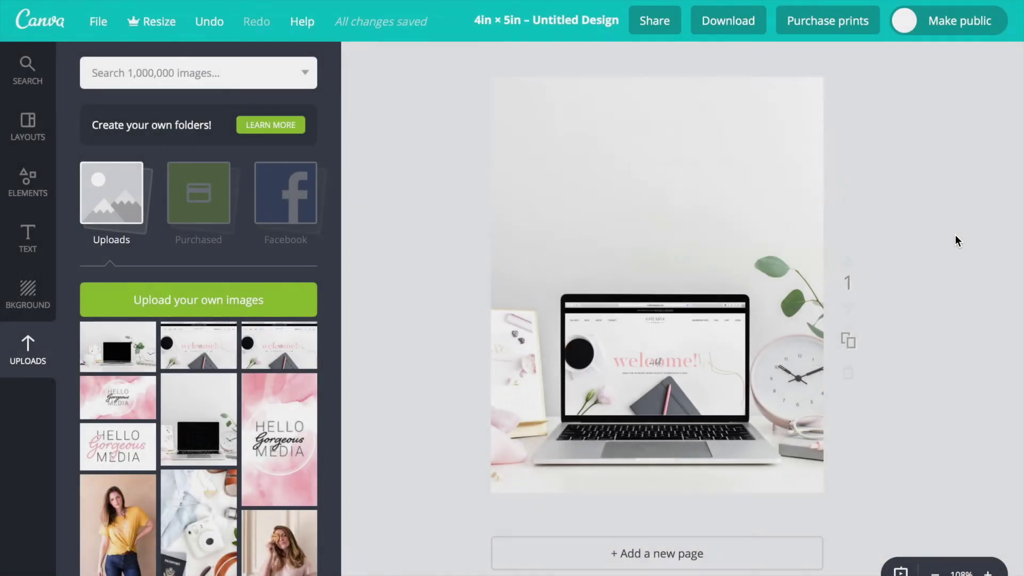